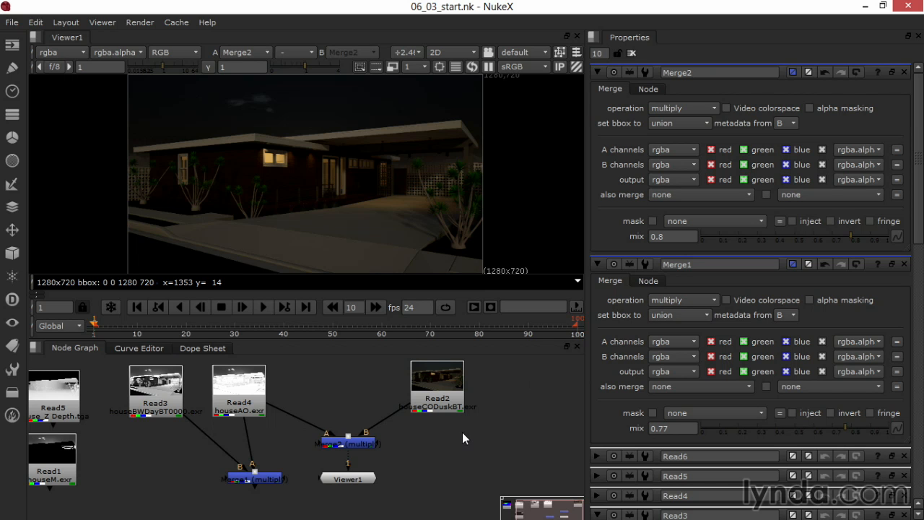
Add a Grade node after Merge2 and set its gamma to 1.14.
{"action": "left_click", "coordinate": [363, 444]}
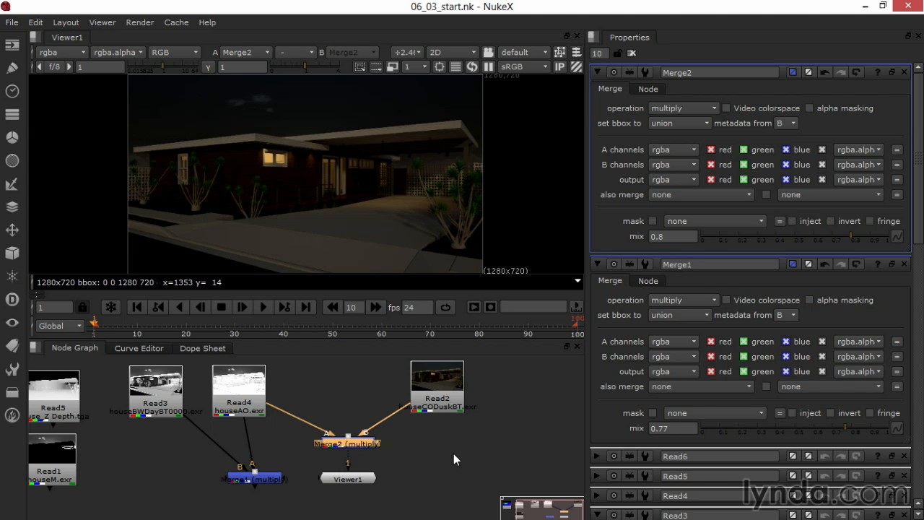
{"action": "key", "text": "g"}
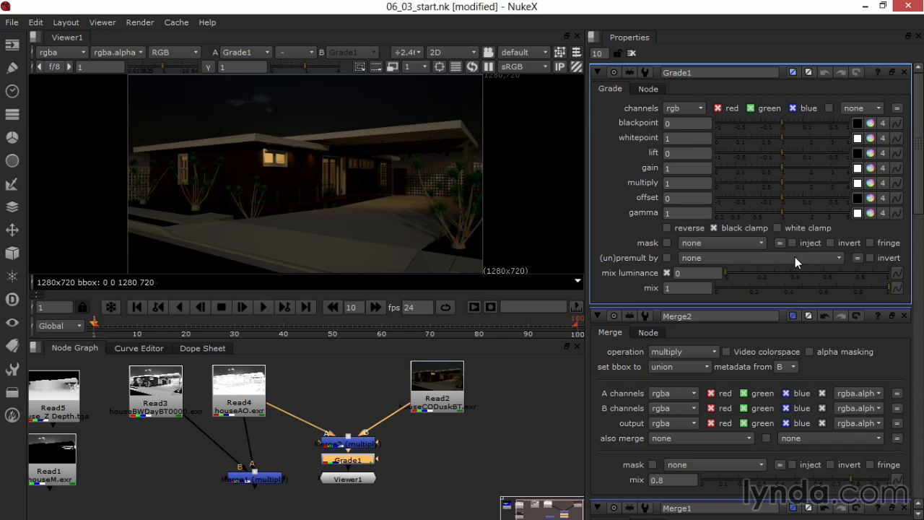
{"action": "left_click", "coordinate": [793, 215]}
{"action": "left_click_drag", "start_coordinate": [792, 215], "coordinate": [789, 216]}
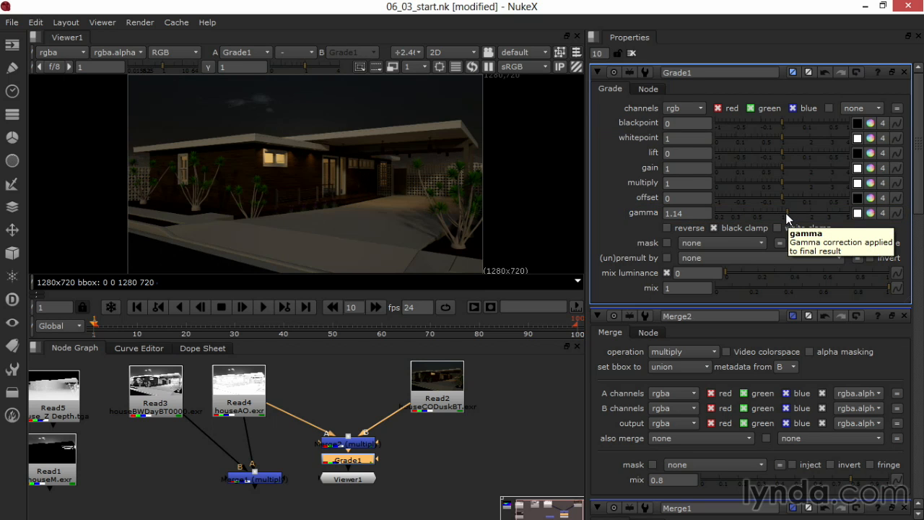
{"action": "left_click", "coordinate": [785, 169]}
{"action": "left_click", "coordinate": [784, 169]}
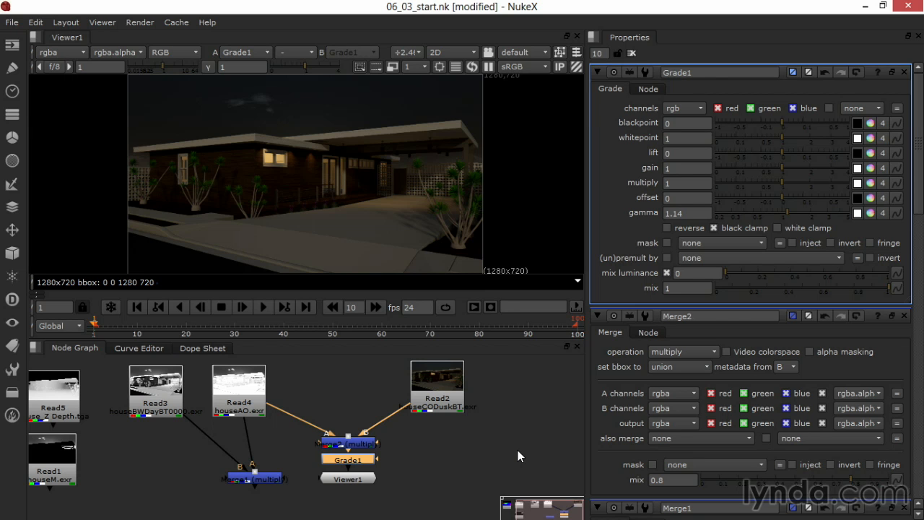
Insert a ColorCorrect node after Grade1 and place the Read6 object ID pass beside it in the node graph.
{"action": "key", "text": "c"}
{"action": "left_click_drag", "start_coordinate": [344, 484], "coordinate": [345, 502]}
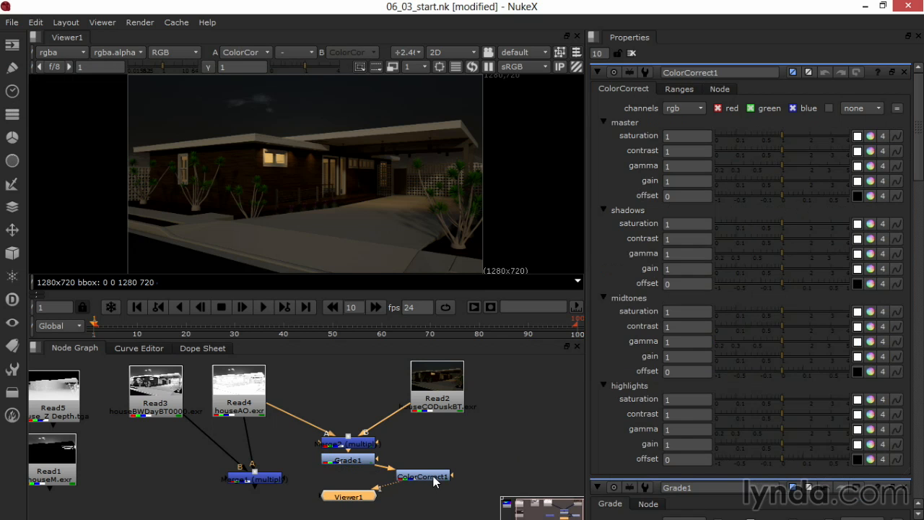
{"action": "left_click_drag", "start_coordinate": [188, 446], "coordinate": [276, 434]}
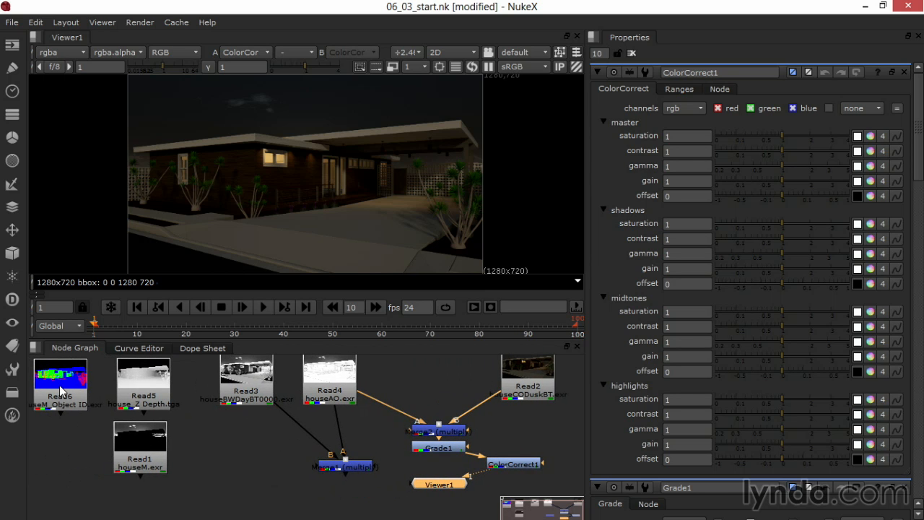
{"action": "left_click_drag", "start_coordinate": [61, 393], "coordinate": [588, 428]}
{"action": "left_click_drag", "start_coordinate": [482, 432], "coordinate": [316, 436]}
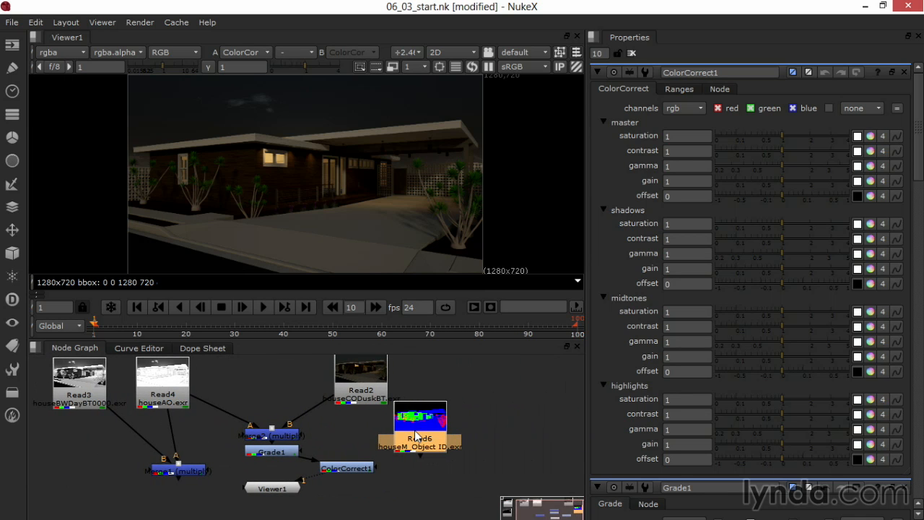
{"action": "left_click_drag", "start_coordinate": [414, 437], "coordinate": [446, 435]}
View the Read6 object ID pass, and return the viewer to the ColorCorrect1 output.
{"action": "key", "text": "1"}
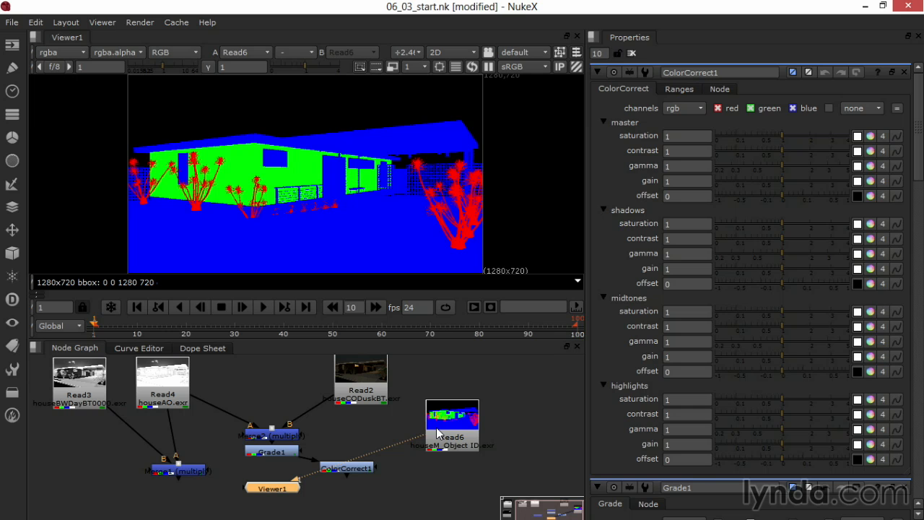
{"action": "left_click", "coordinate": [356, 468]}
{"action": "key", "text": "1"}
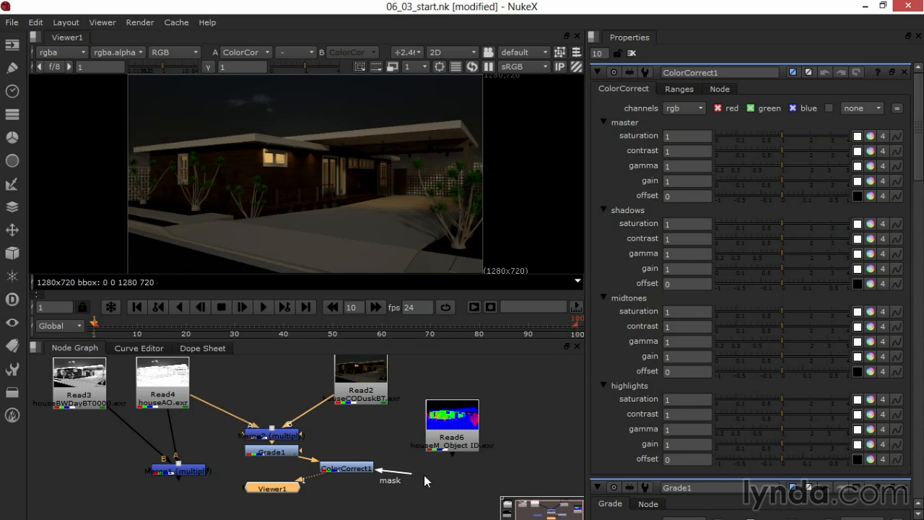
Connect the ColorCorrect1 mask input to Read6 and set its mask channel to rgba.green.
{"action": "left_click_drag", "start_coordinate": [447, 478], "coordinate": [447, 439]}
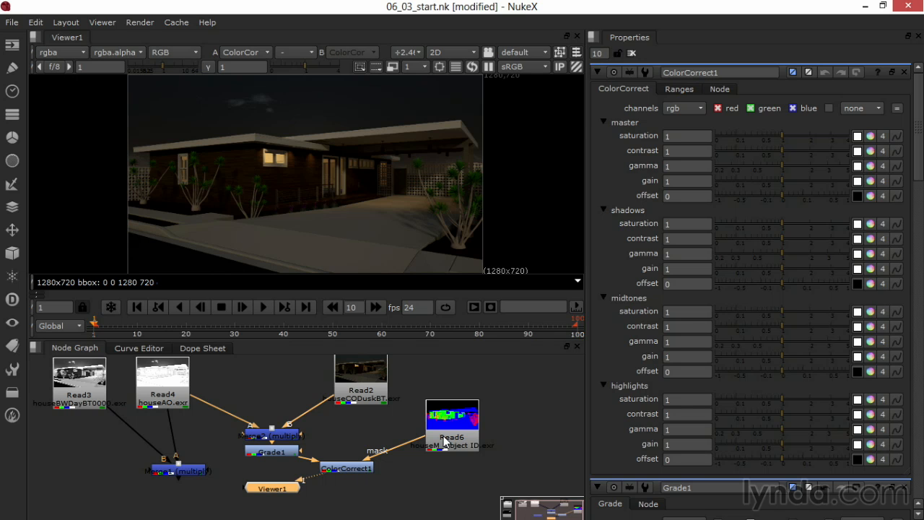
{"action": "left_click", "coordinate": [679, 89]}
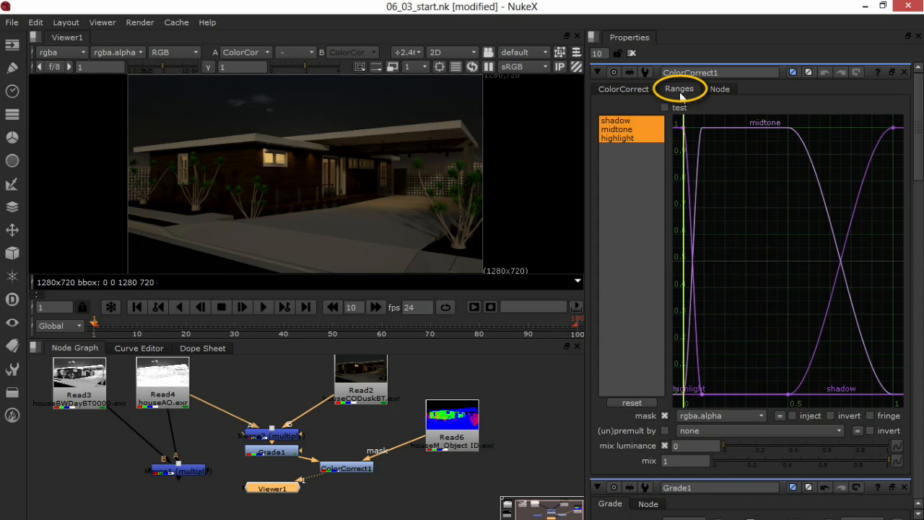
{"action": "left_click", "coordinate": [725, 415]}
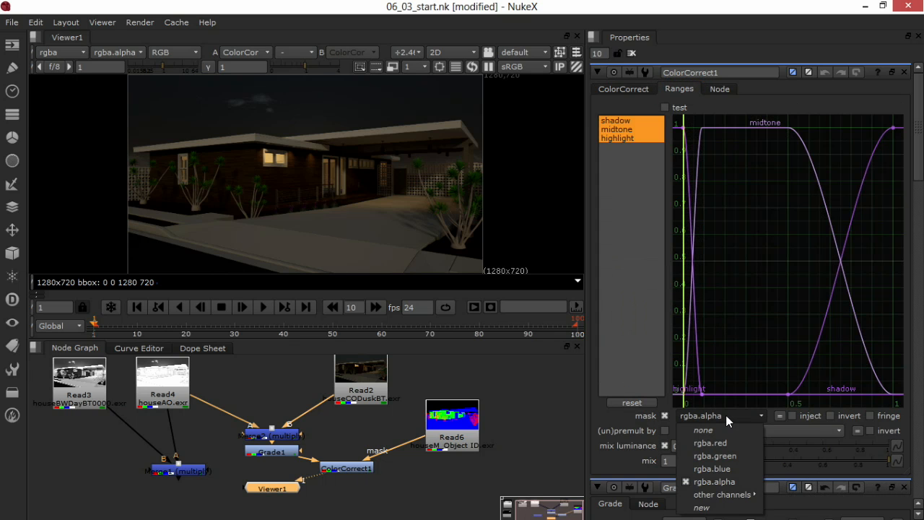
{"action": "left_click", "coordinate": [744, 456]}
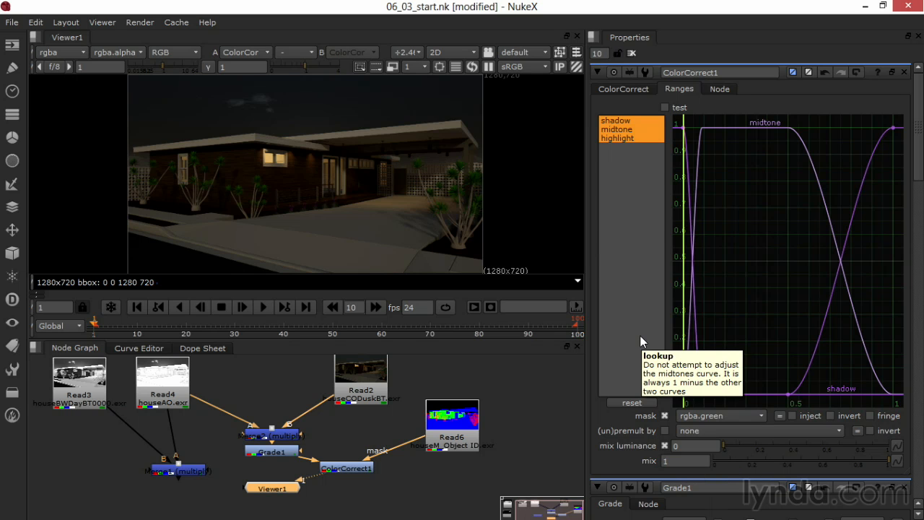
{"action": "left_click", "coordinate": [625, 88]}
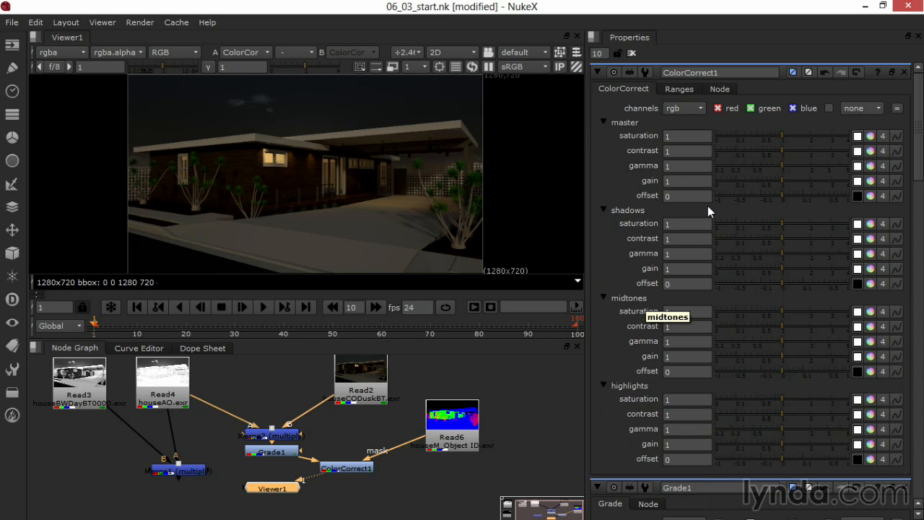
Test the green mask by raising the ColorCorrect1 master gamma to 3.2, and reset it to 1.
{"action": "left_click_drag", "start_coordinate": [787, 169], "coordinate": [834, 168]}
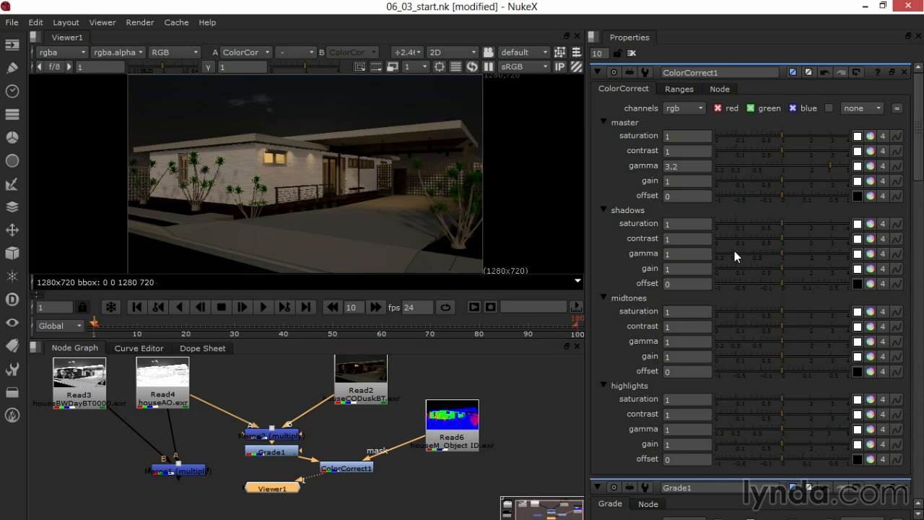
{"action": "left_click_drag", "start_coordinate": [706, 167], "coordinate": [623, 166]}
{"action": "type", "text": "1"}
{"action": "key", "text": "Return"}
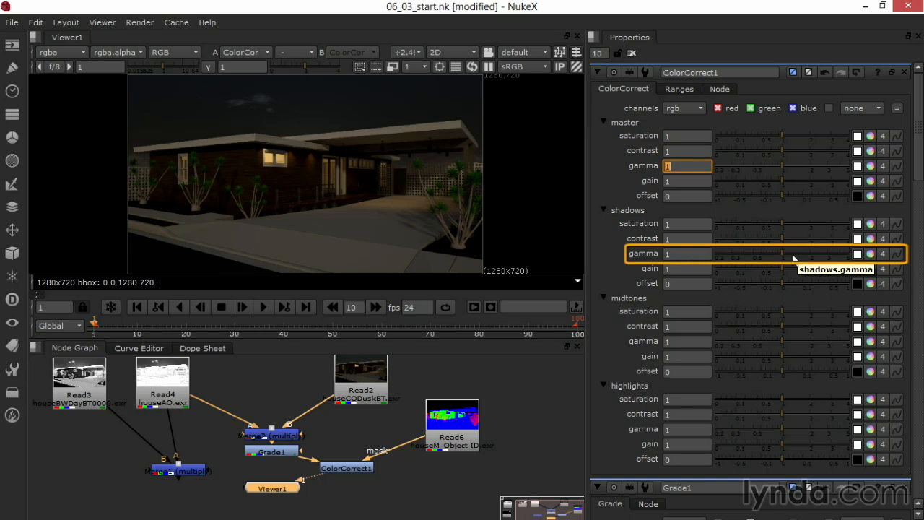
In ColorCorrect1, set gamma to 1.1 for shadows, 1.06 for midtones and 1.35 for highlights, with midtones saturation at 0.9.
{"action": "left_click_drag", "start_coordinate": [784, 256], "coordinate": [787, 257]}
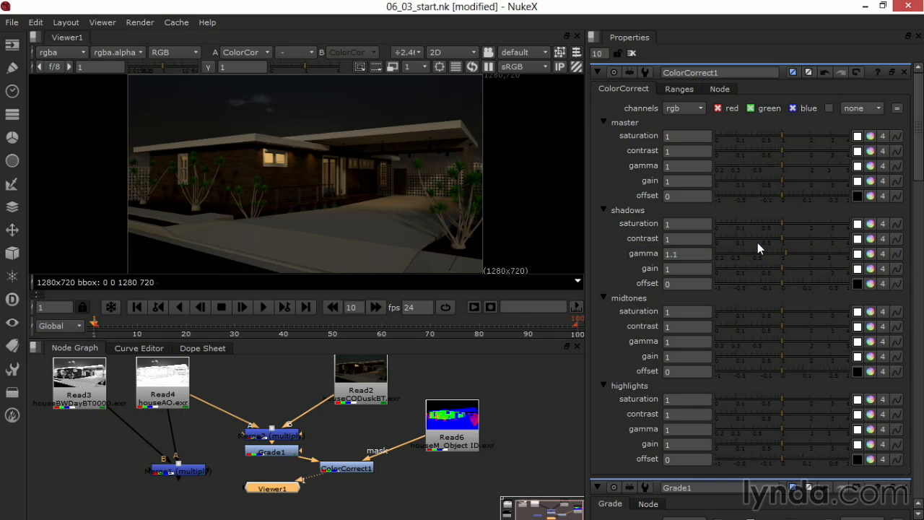
{"action": "left_click_drag", "start_coordinate": [783, 345], "coordinate": [786, 345]}
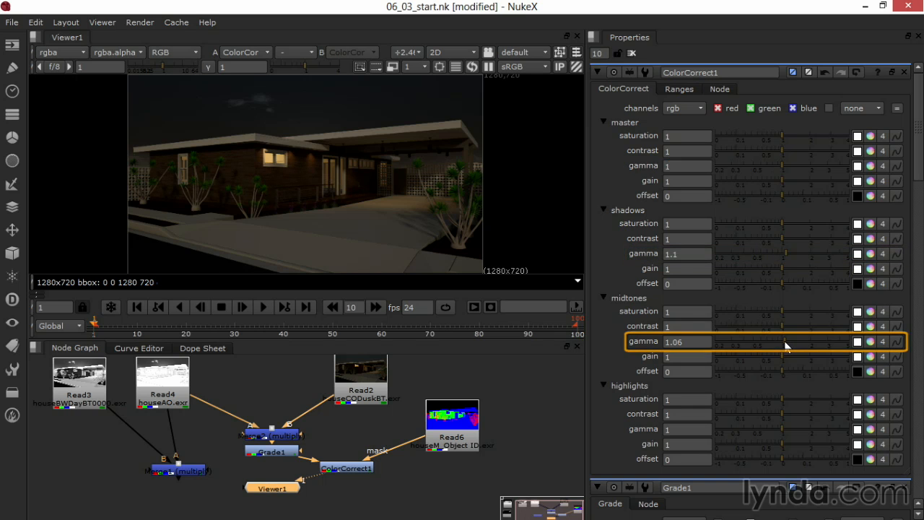
{"action": "left_click_drag", "start_coordinate": [781, 428], "coordinate": [797, 431]}
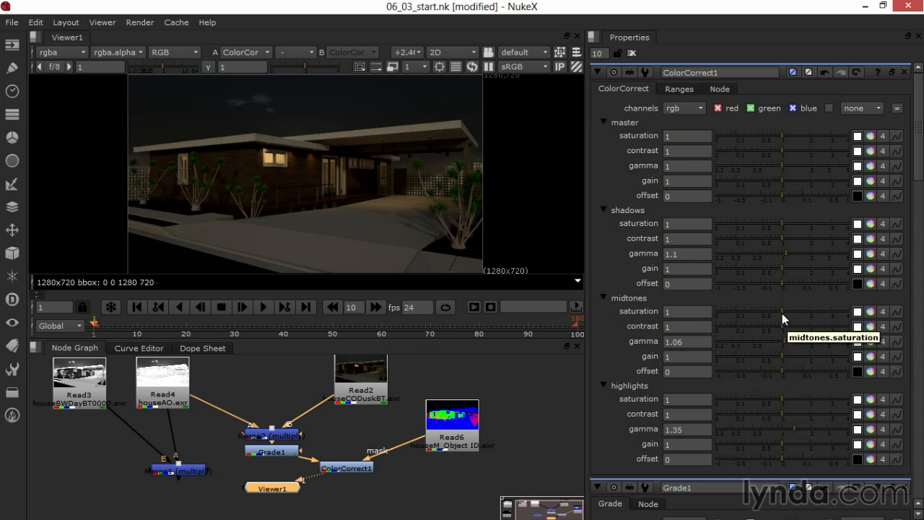
{"action": "left_click_drag", "start_coordinate": [781, 313], "coordinate": [779, 314]}
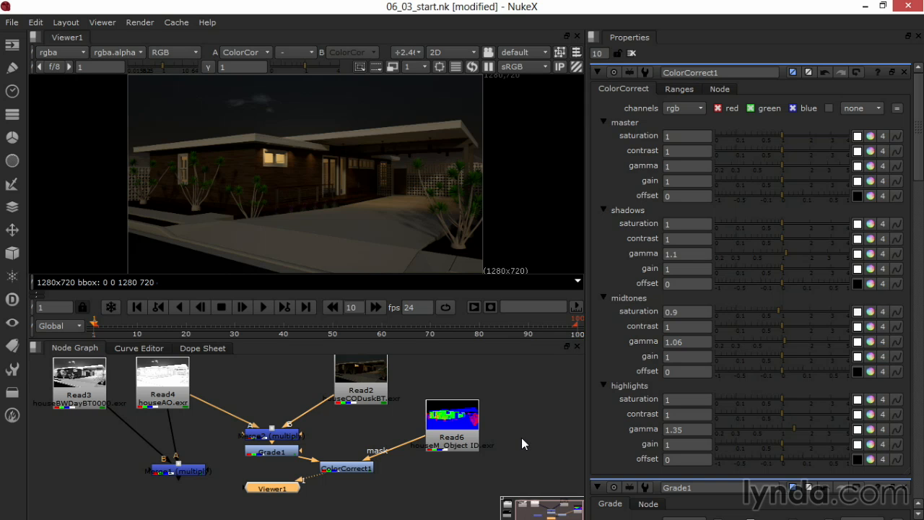
Add a second ColorCorrect node after ColorCorrect1 and connect its mask input to Read6.
{"action": "left_click", "coordinate": [357, 471]}
{"action": "key", "text": "c"}
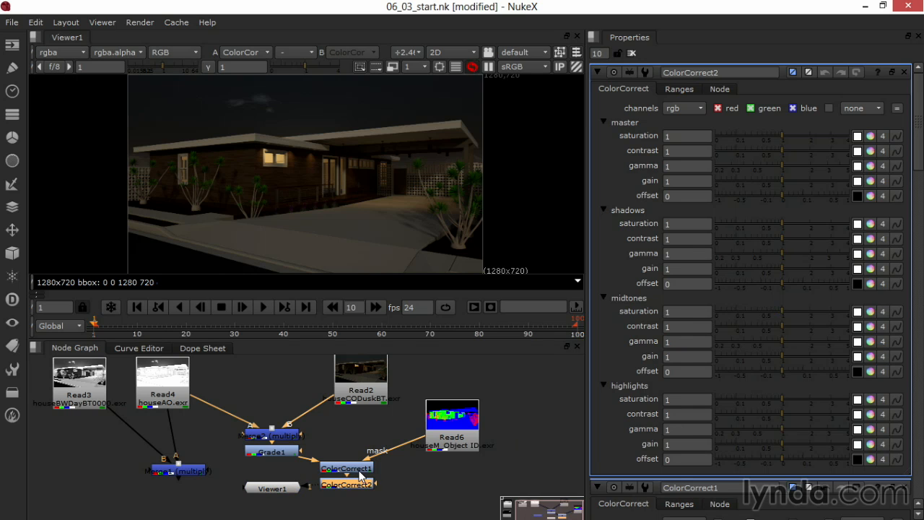
{"action": "left_click_drag", "start_coordinate": [376, 484], "coordinate": [455, 445]}
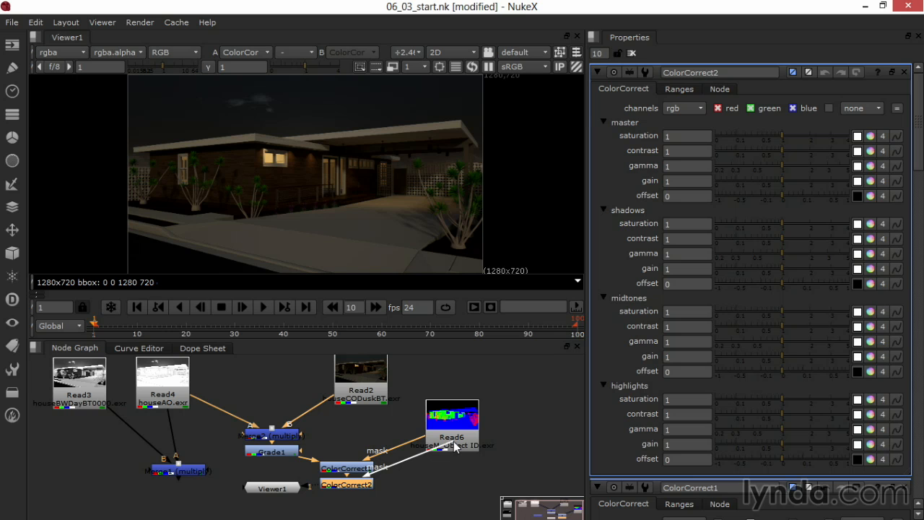
{"action": "left_click_drag", "start_coordinate": [455, 445], "coordinate": [455, 446]}
Set the mask channel of ColorCorrect2 to rgba.red.
{"action": "left_click", "coordinate": [678, 91]}
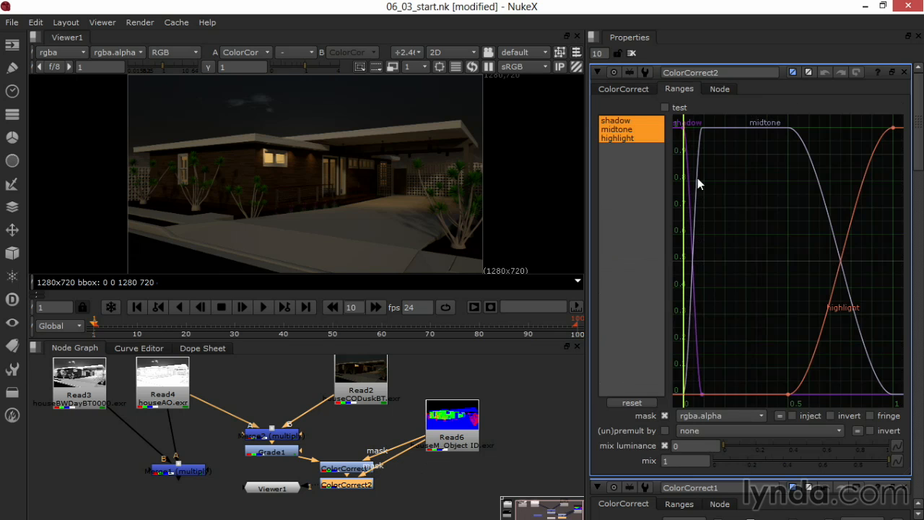
{"action": "left_click", "coordinate": [746, 415]}
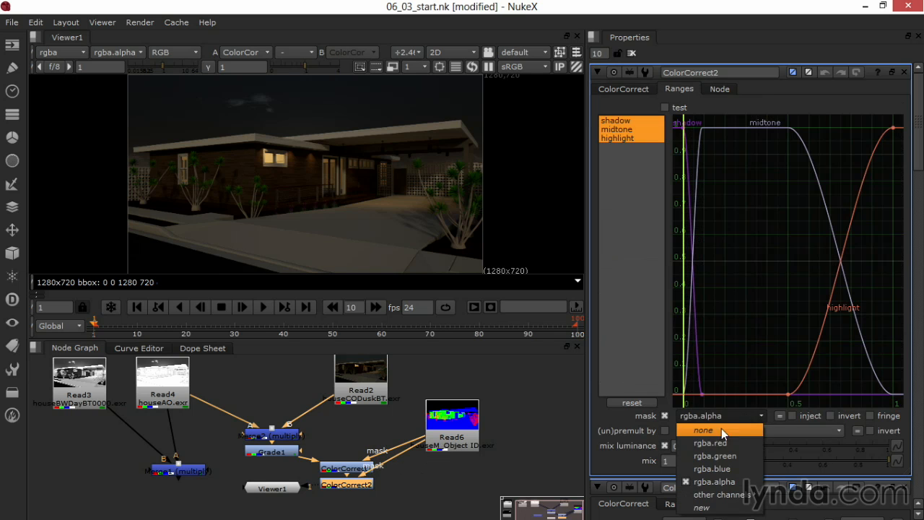
{"action": "left_click", "coordinate": [722, 439]}
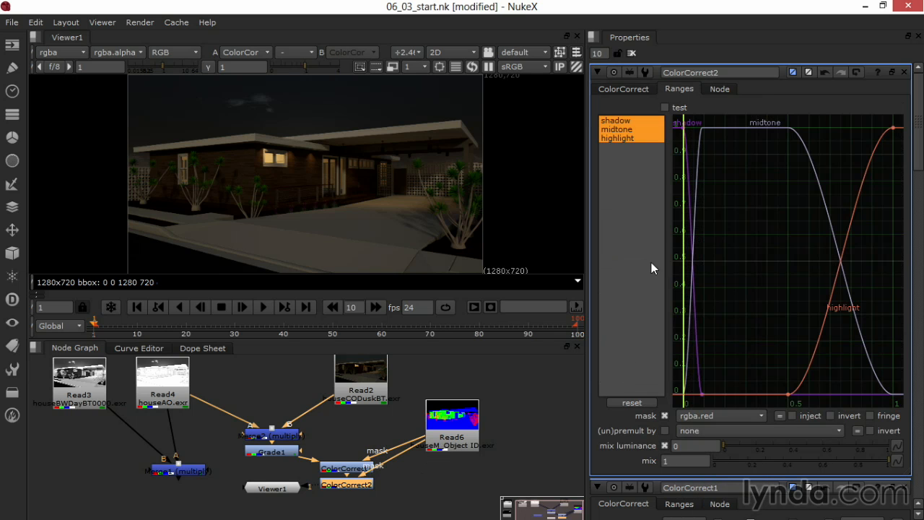
{"action": "left_click", "coordinate": [626, 90]}
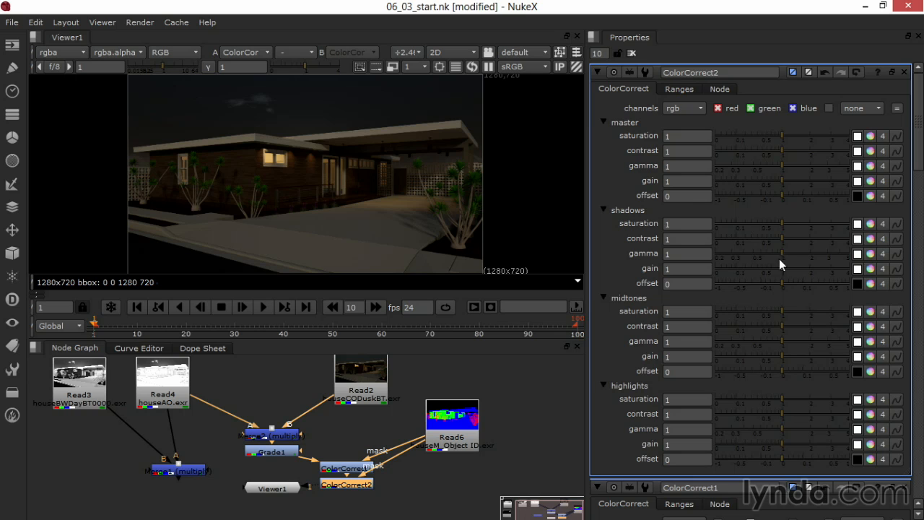
In ColorCorrect2, set master gamma to 0.88 and saturation to 1.1, and lower the green component of midtones saturation to 0.64.
{"action": "left_click_drag", "start_coordinate": [783, 169], "coordinate": [785, 137]}
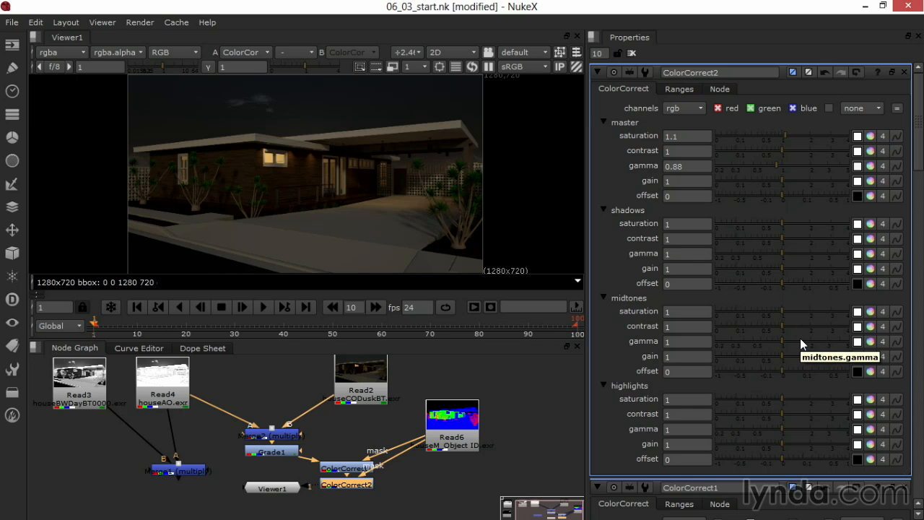
{"action": "left_click", "coordinate": [870, 311]}
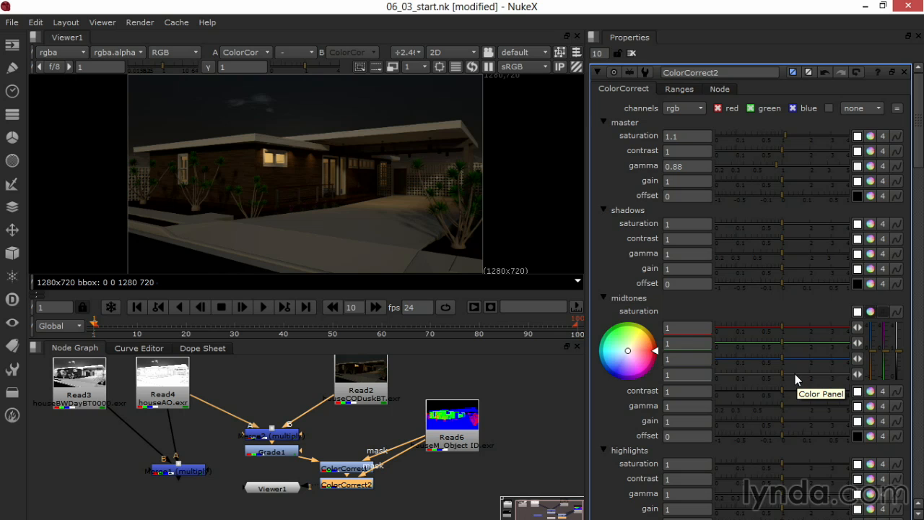
{"action": "left_click_drag", "start_coordinate": [781, 343], "coordinate": [769, 344]}
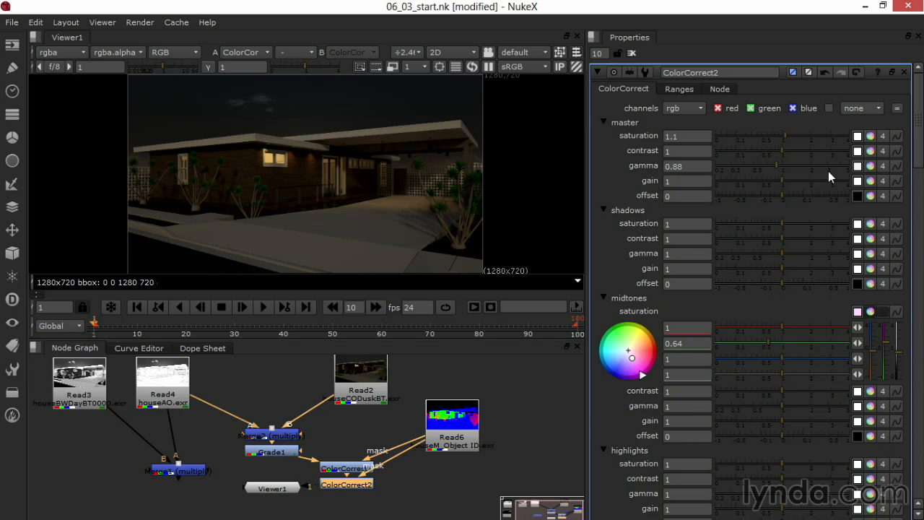
Split the ColorCorrect2 master saturation by channel, lowering red and blue to 0.606667 and green to -0.013333.
{"action": "left_click", "coordinate": [870, 136]}
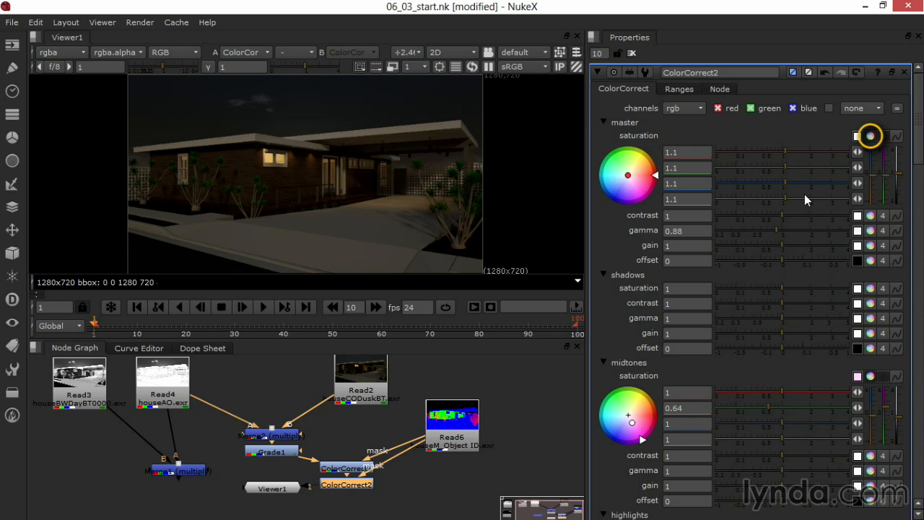
{"action": "left_click_drag", "start_coordinate": [785, 166], "coordinate": [761, 165]}
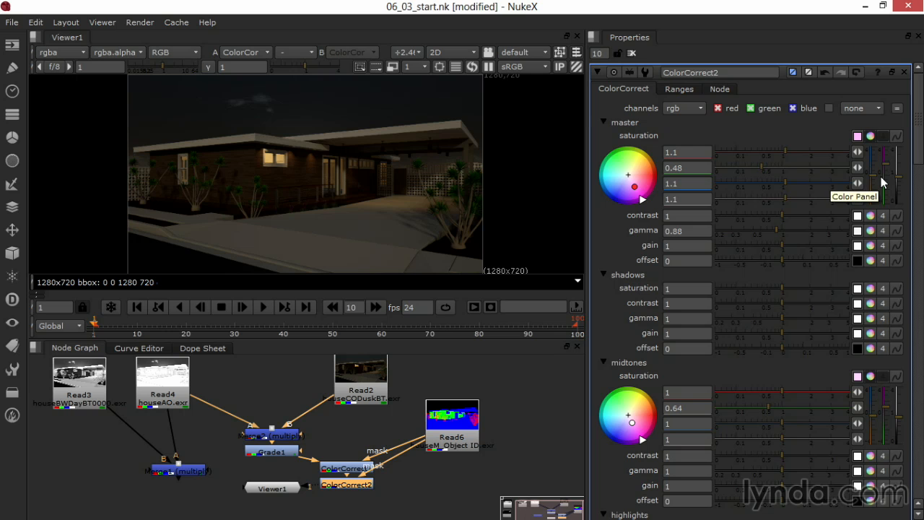
{"action": "left_click_drag", "start_coordinate": [899, 183], "coordinate": [903, 191]}
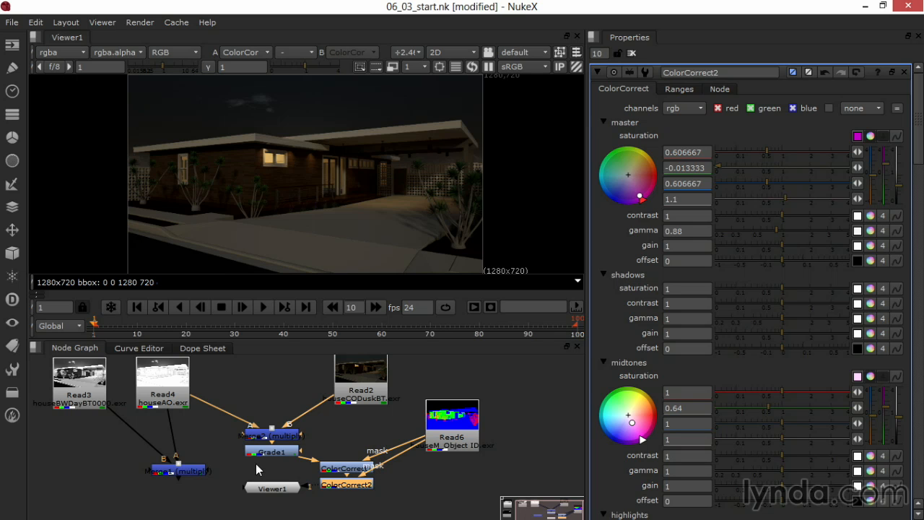
Duplicate the houseM_Object ID.exr Read node and place the copy below Read1, near Merge1.
{"action": "left_click_drag", "start_coordinate": [221, 452], "coordinate": [254, 461]}
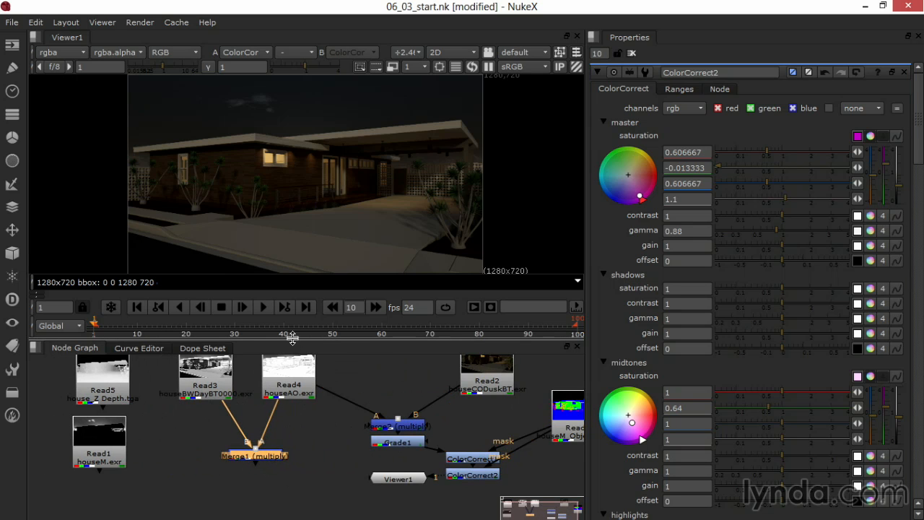
{"action": "left_click_drag", "start_coordinate": [293, 338], "coordinate": [293, 288]}
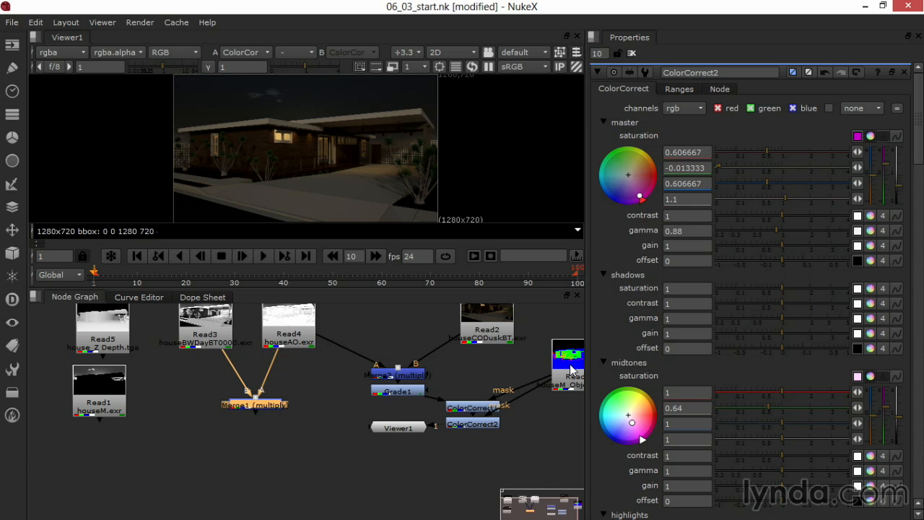
{"action": "left_click", "coordinate": [572, 370]}
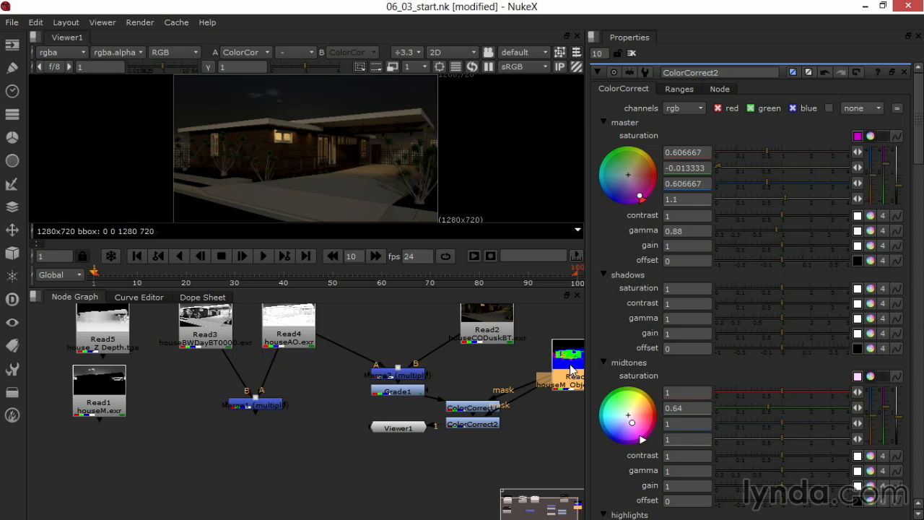
{"action": "left_click", "coordinate": [336, 415]}
{"action": "key", "text": "ctrl+v"}
{"action": "left_click_drag", "start_coordinate": [325, 423], "coordinate": [158, 455]}
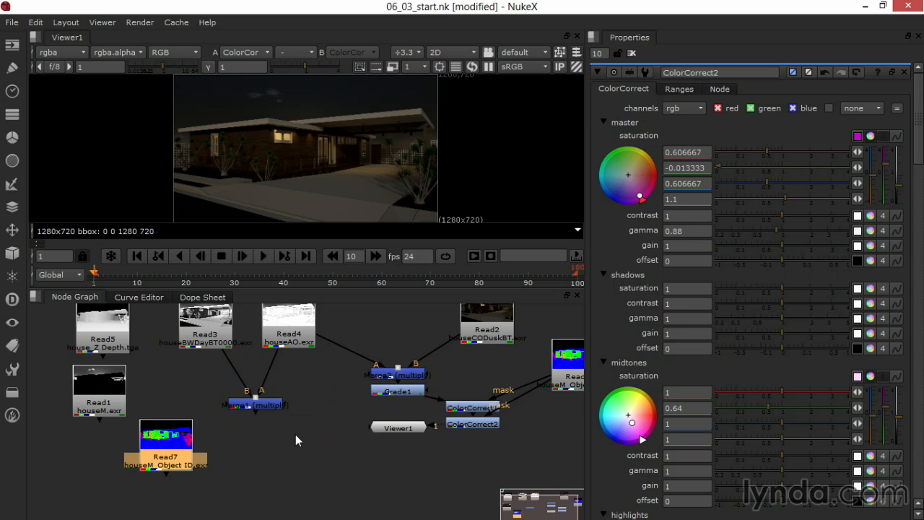
Show Merge1's output in the viewer and add a Grade node after Merge1.
{"action": "left_click", "coordinate": [264, 409]}
{"action": "key", "text": "1"}
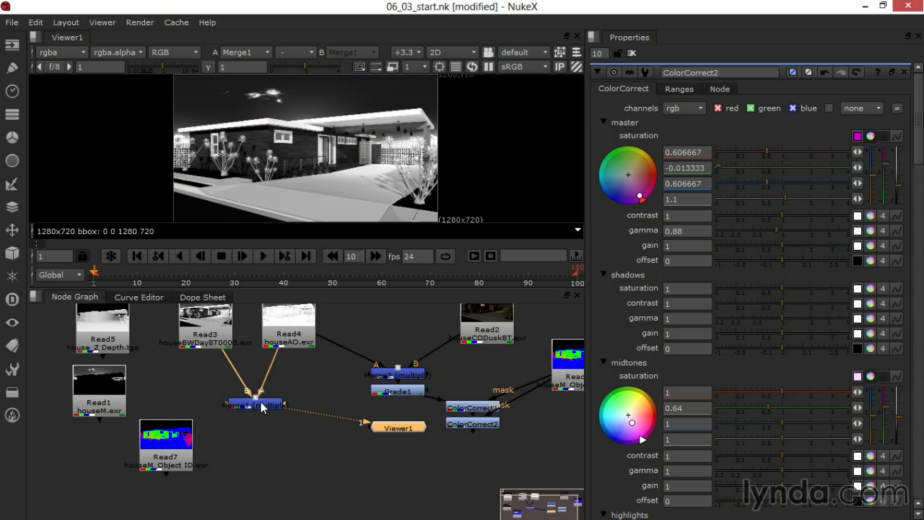
{"action": "left_click", "coordinate": [262, 408]}
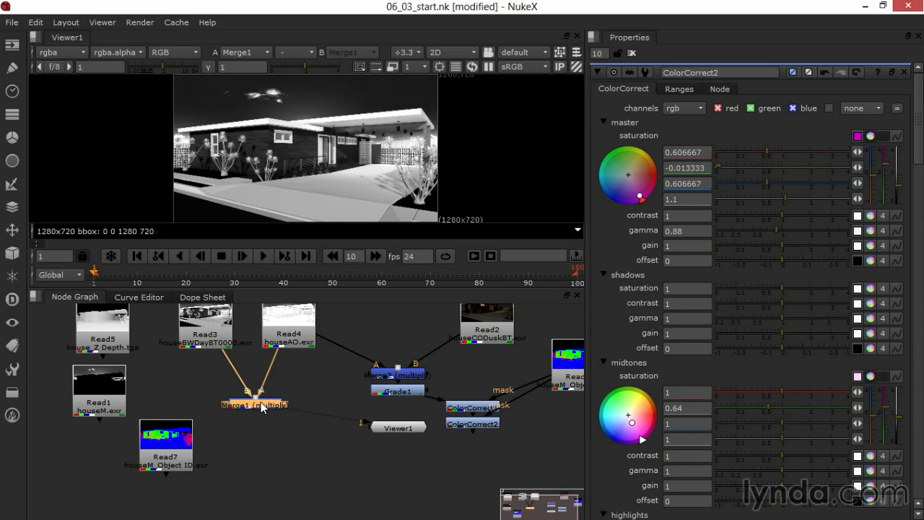
{"action": "key", "text": "g"}
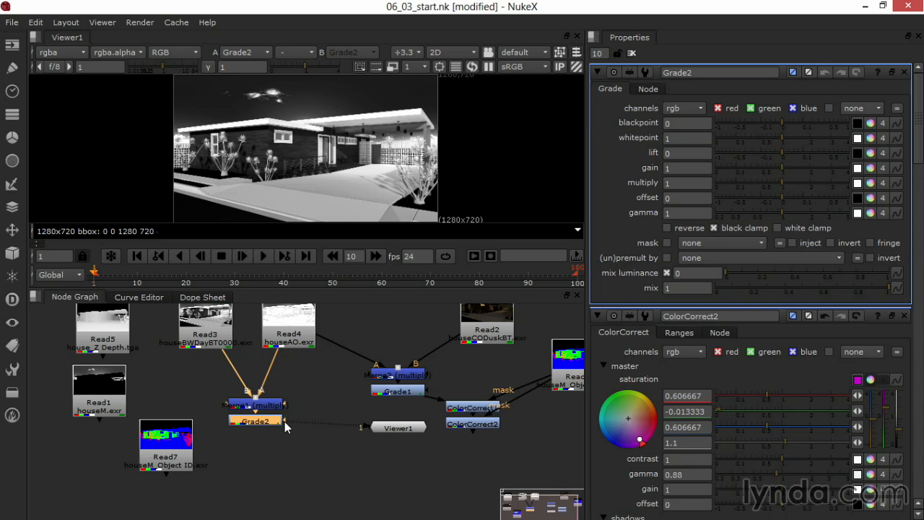
Mask Grade2 with the rgba.green channel of the copied object ID pass, Read7, and set Grade2's gamma to 1.16.
{"action": "left_click_drag", "start_coordinate": [284, 420], "coordinate": [175, 457]}
{"action": "left_click", "coordinate": [729, 244]}
{"action": "left_click", "coordinate": [739, 283]}
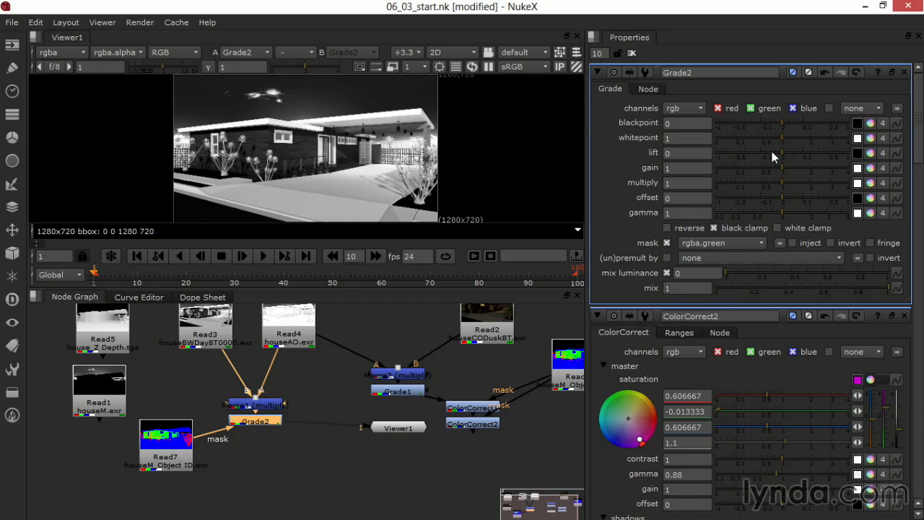
{"action": "mouse_move", "coordinate": [784, 212]}
{"action": "left_mouse_down"}
{"action": "mouse_move", "coordinate": [760, 214]}
{"action": "mouse_move", "coordinate": [806, 210]}
{"action": "mouse_move", "coordinate": [789, 216]}
{"action": "left_mouse_up"}
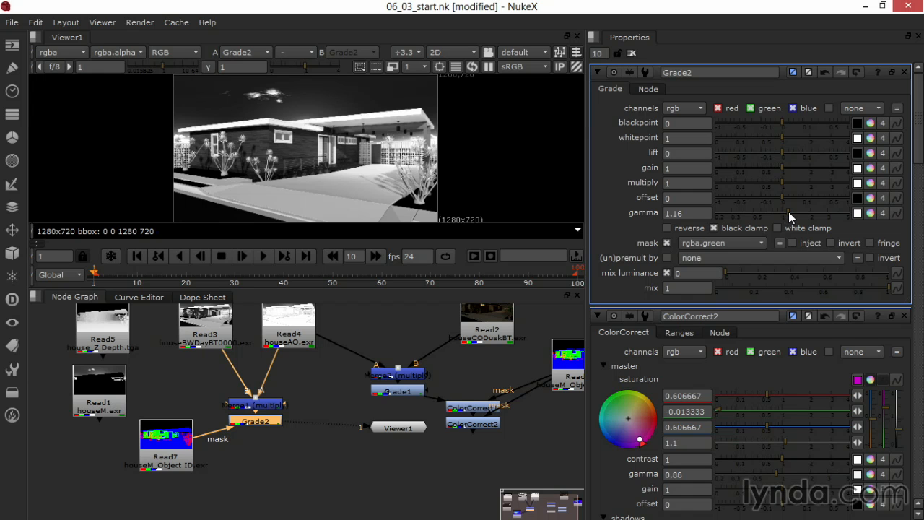